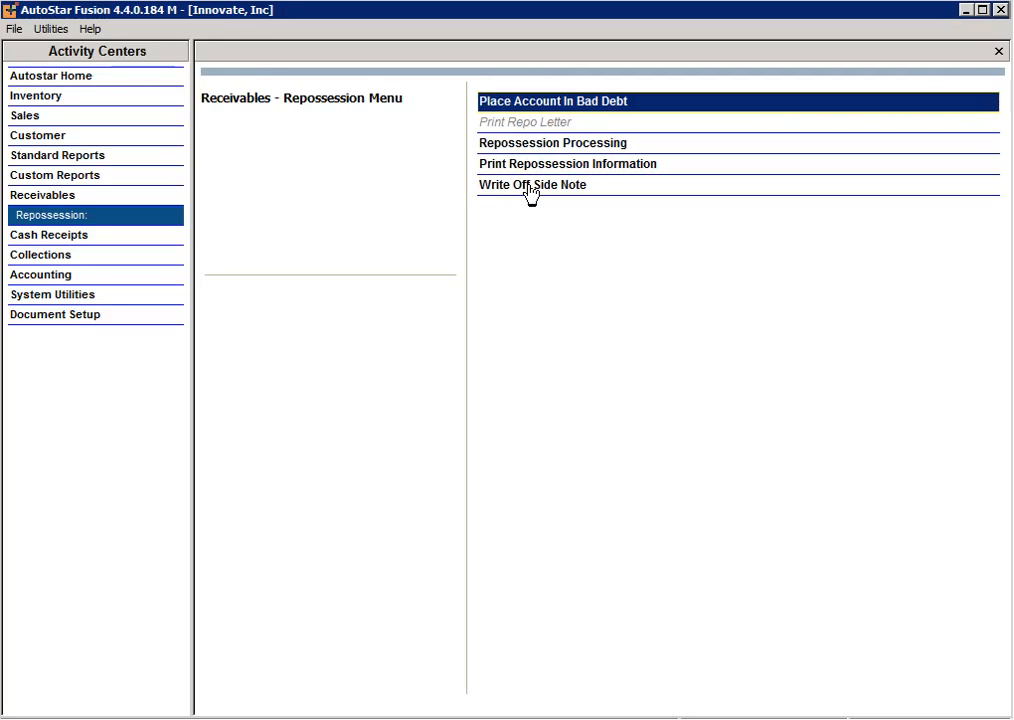
Open the Side Note Write Off Search from the Repossession menu's Write Off Side Note option.
click(530, 186)
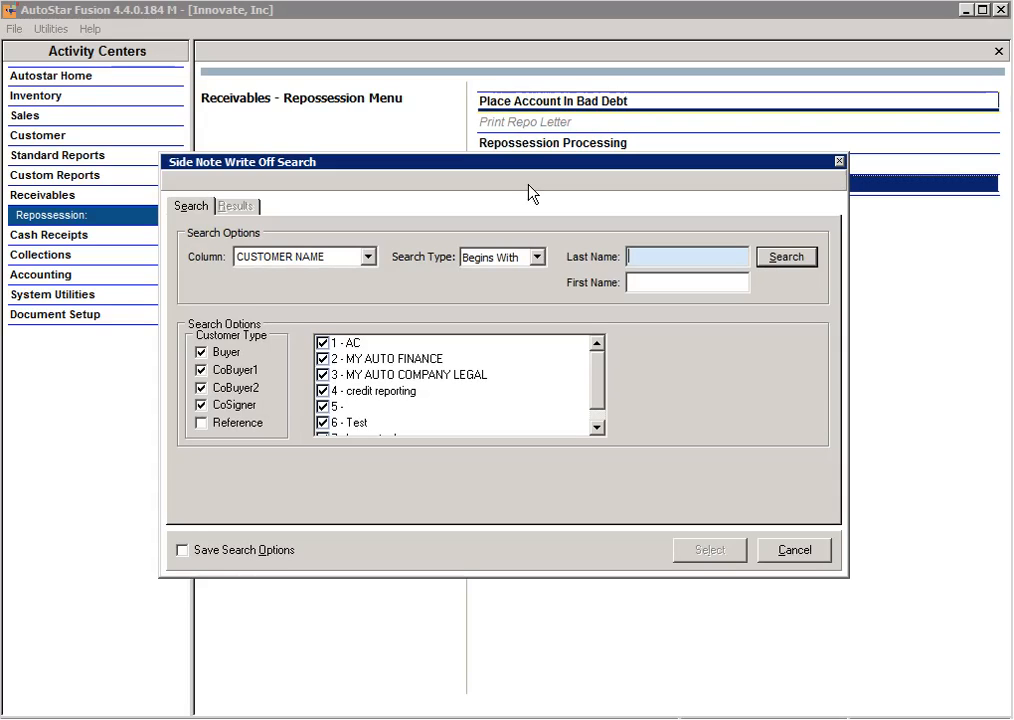
Search by CONTRACT NO and exclude lots 1 through 6, leaving only 7 - Innovate, Inc.
click(368, 258)
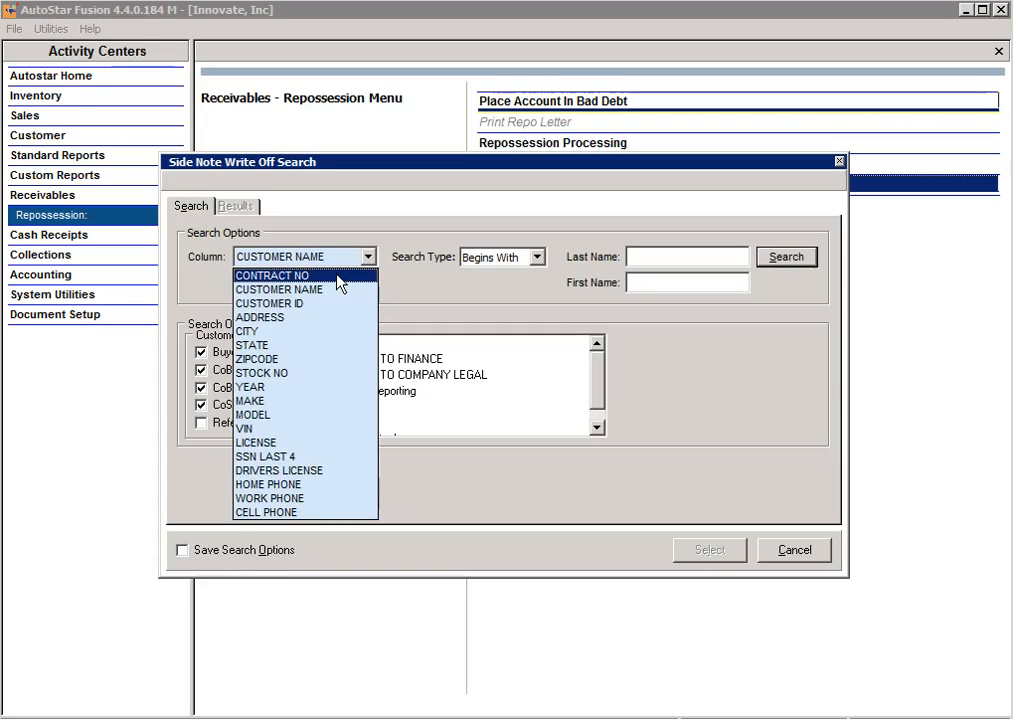
click(341, 278)
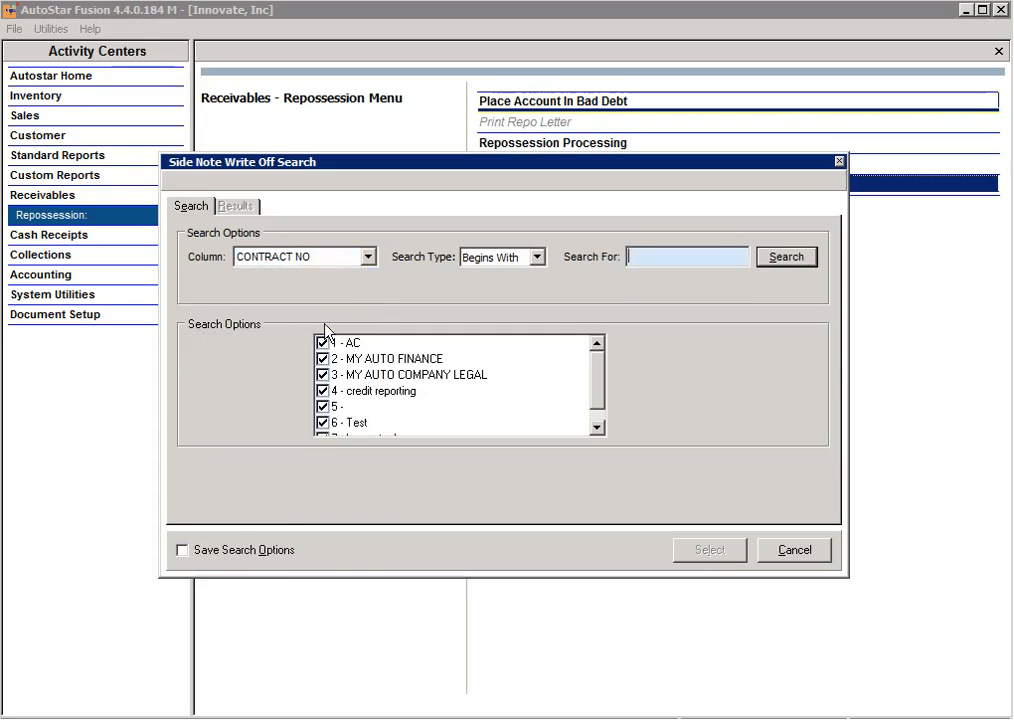
click(322, 343)
click(322, 358)
click(322, 374)
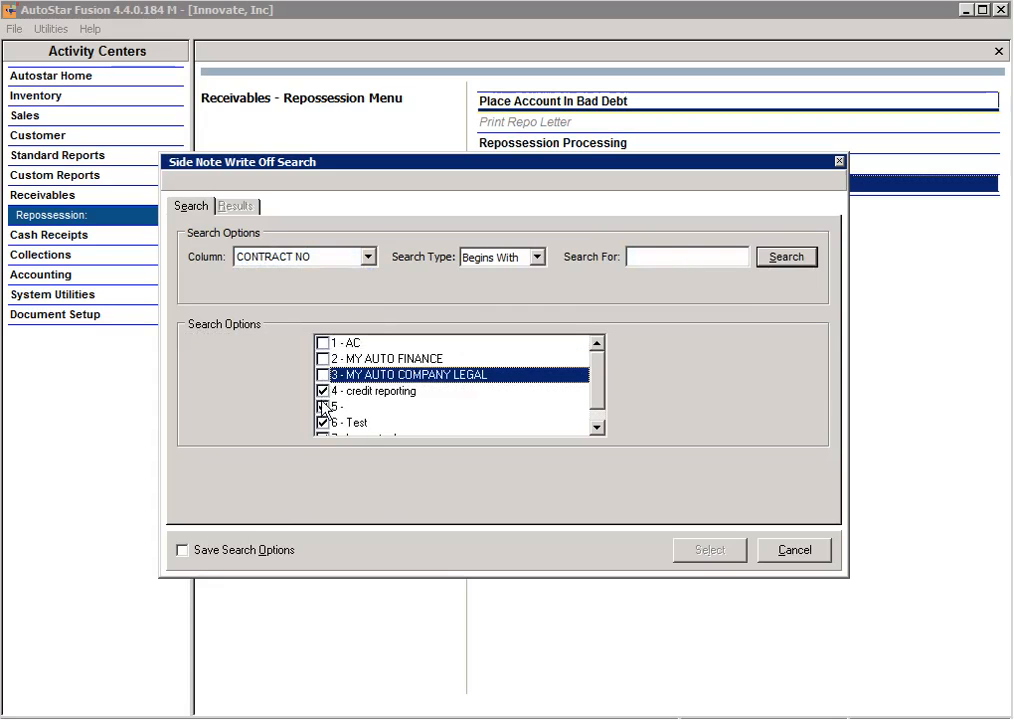
click(322, 390)
click(322, 406)
click(322, 422)
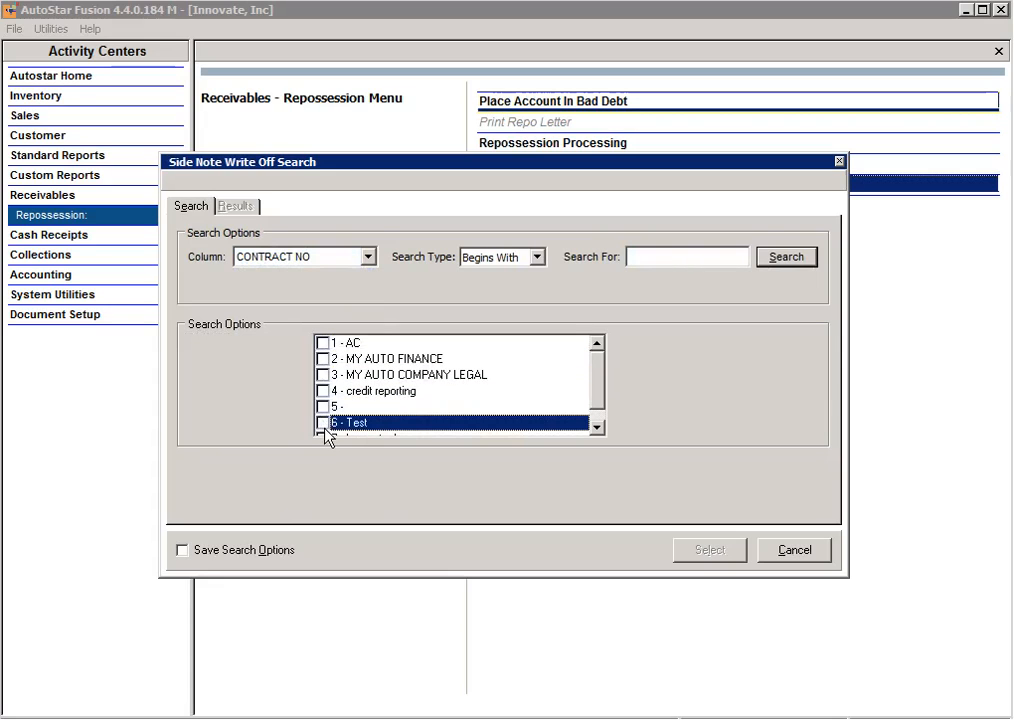
click(597, 428)
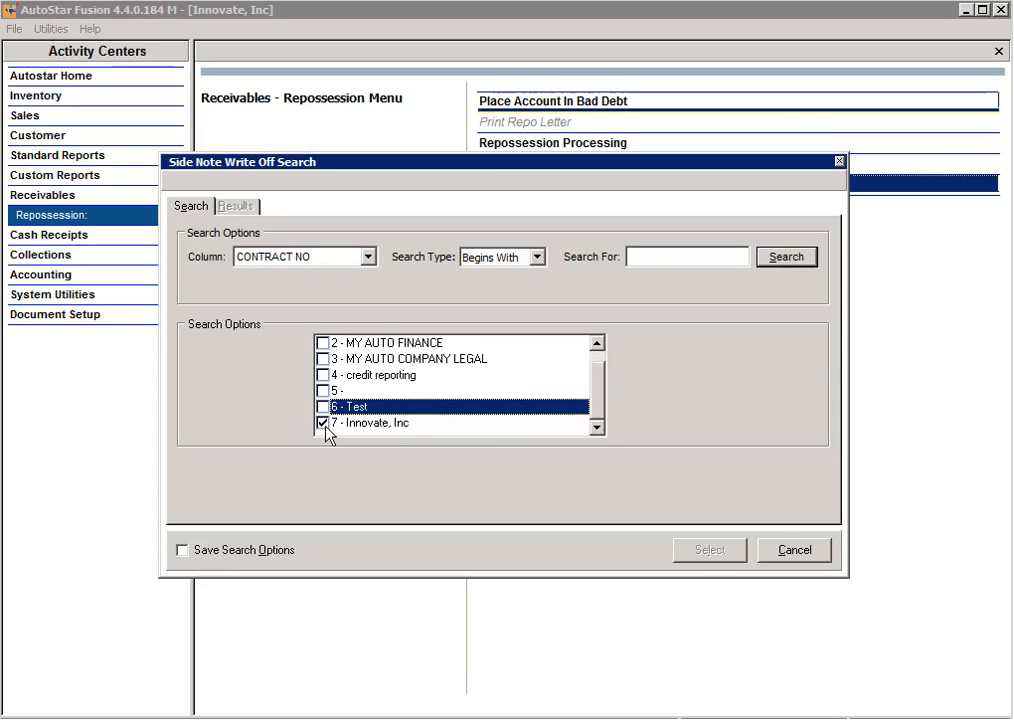
Search for contract 1033, correcting the mistyped 1003 after the no-records message.
click(672, 260)
text(1003)
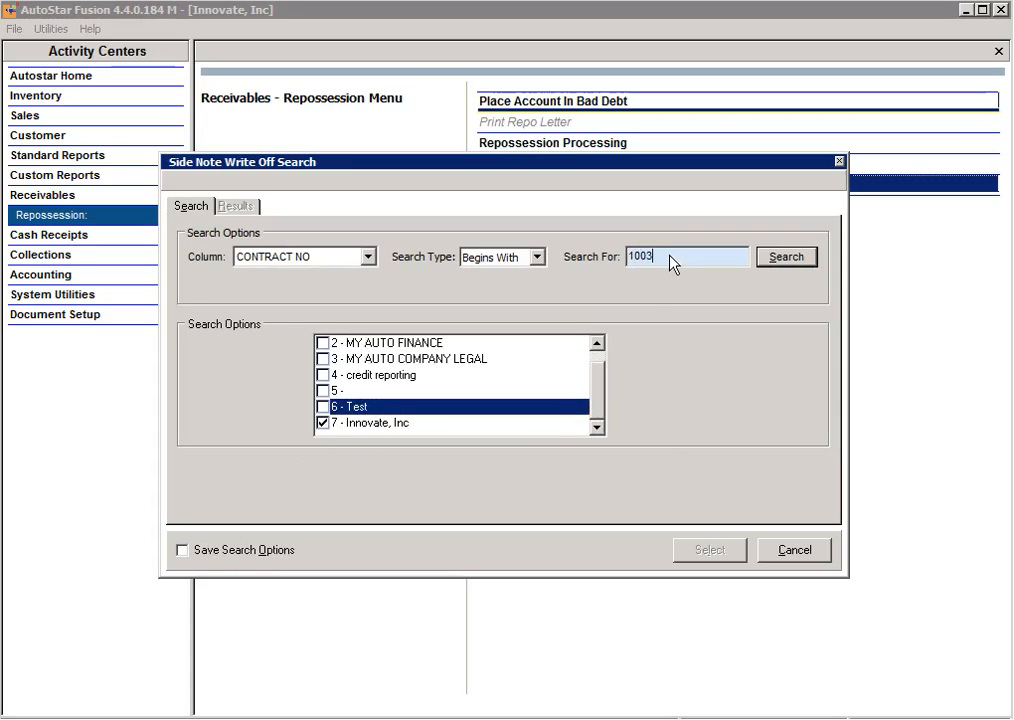
key(Return)
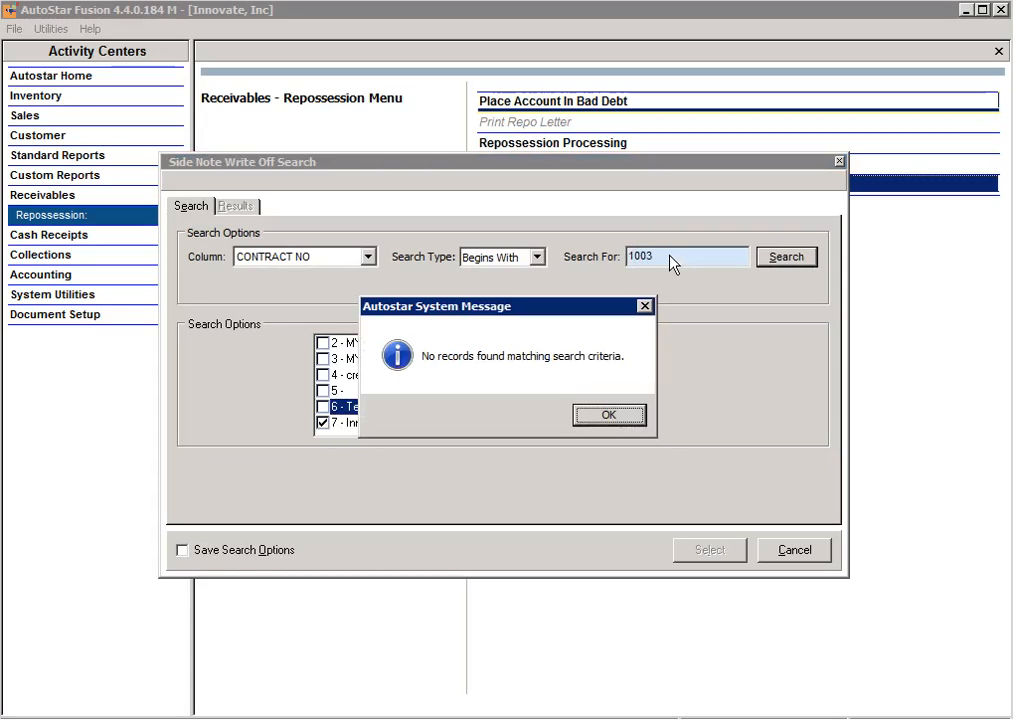
click(584, 416)
key(BackSpace)
key(BackSpace)
text(3)
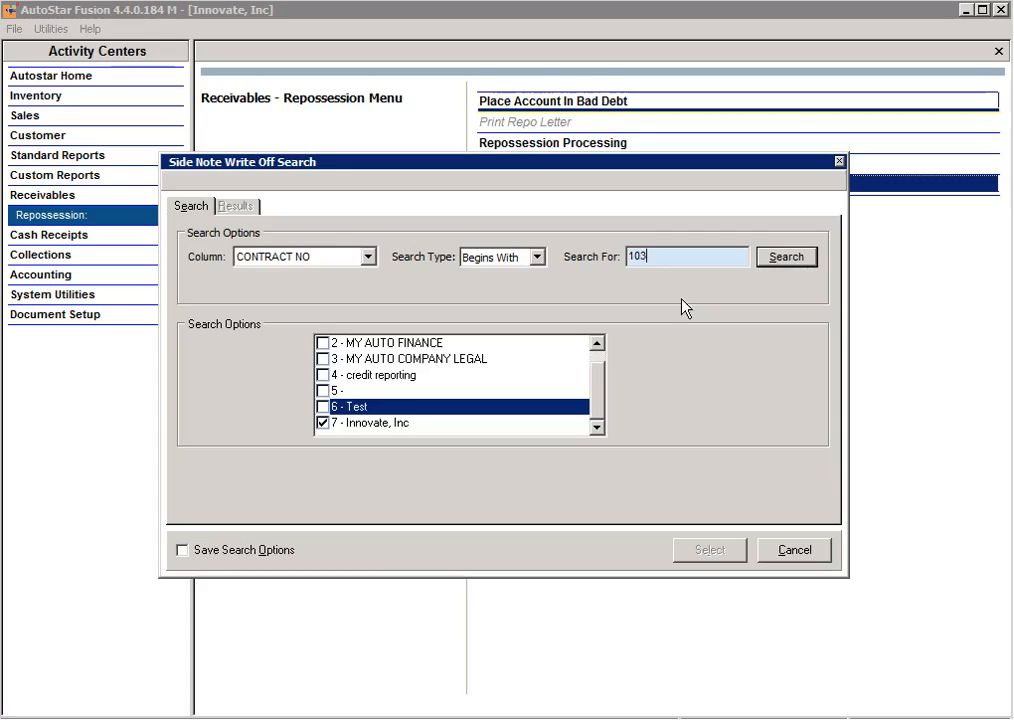
key(Return)
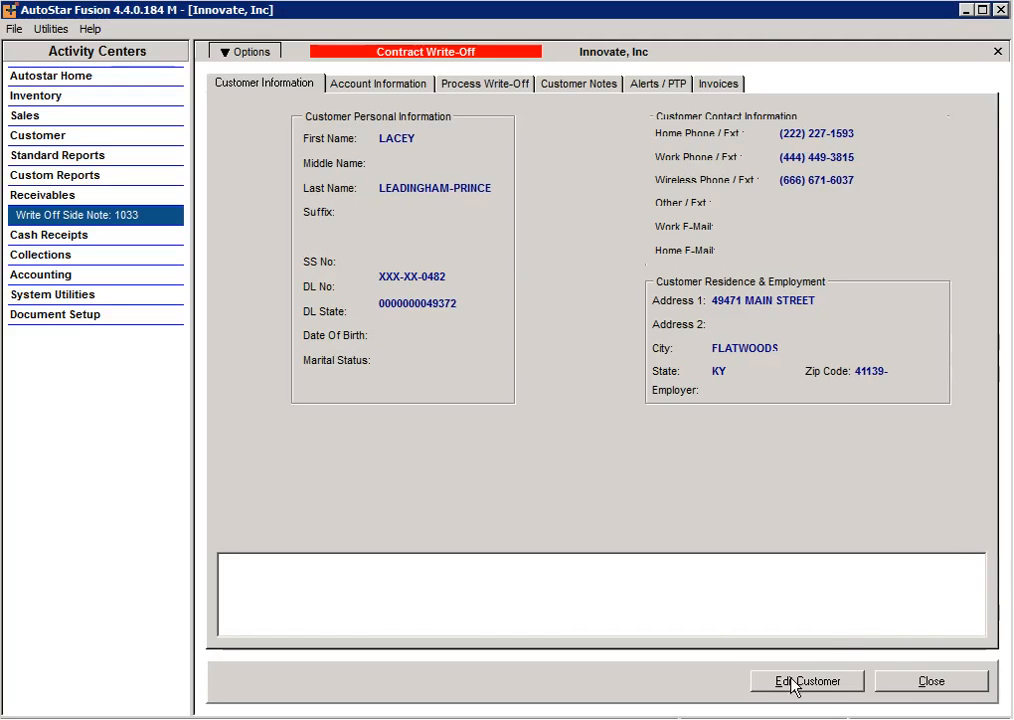
Check contract 1033's 500.00 glass repair balance under Account Information, then show Customer Notes.
click(390, 88)
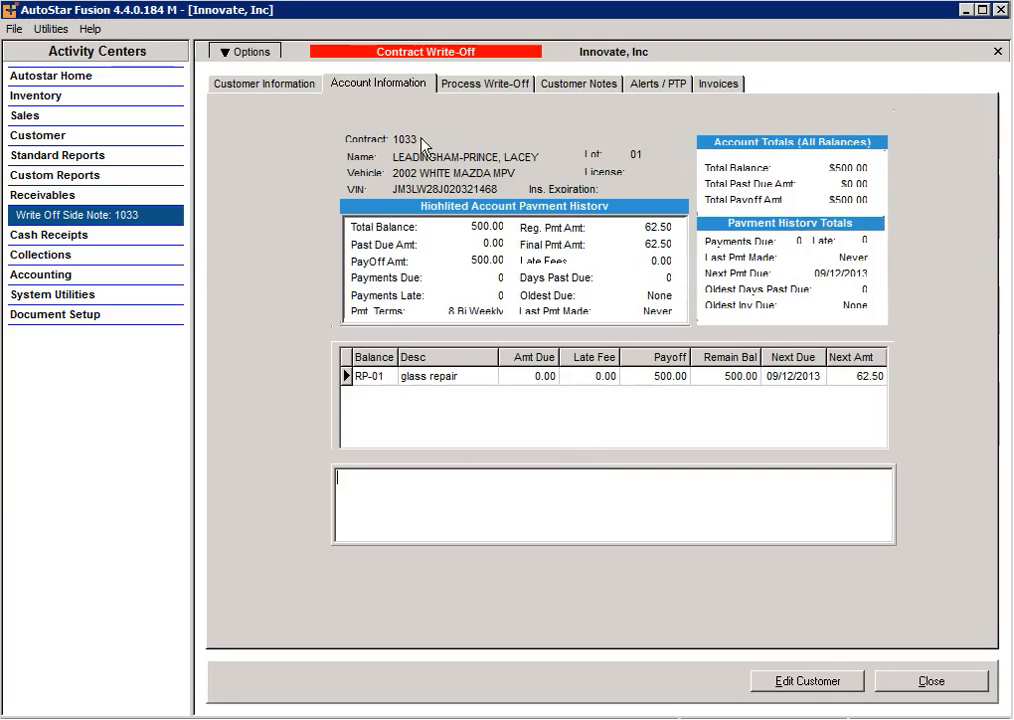
click(603, 88)
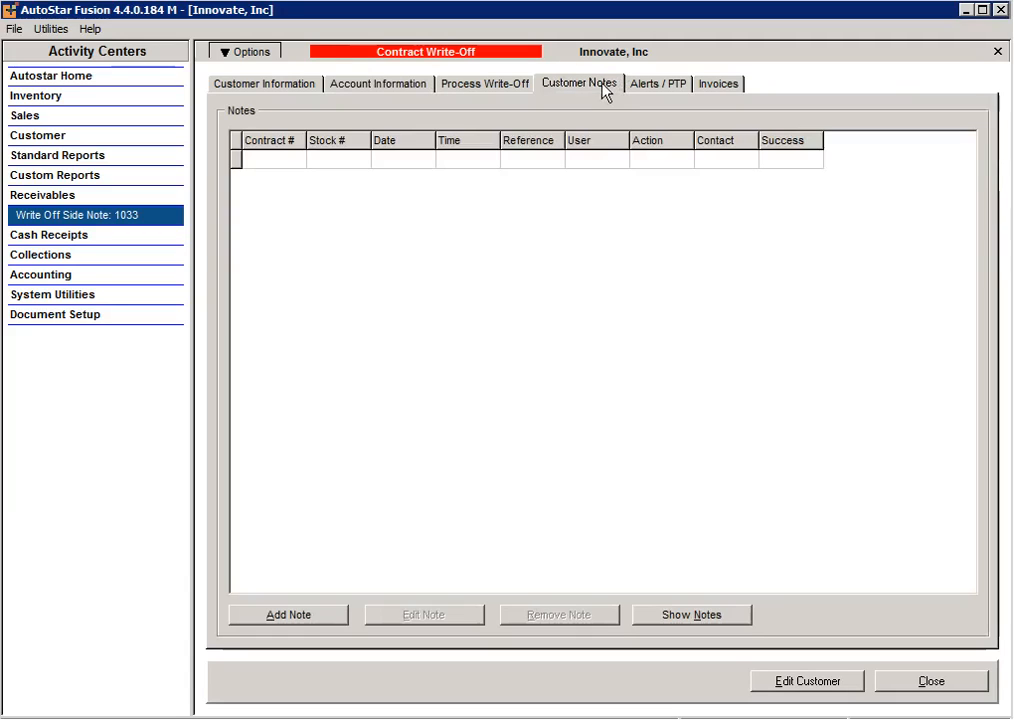
Load the notes and add a customer note 'Writing off to close balance'.
click(706, 615)
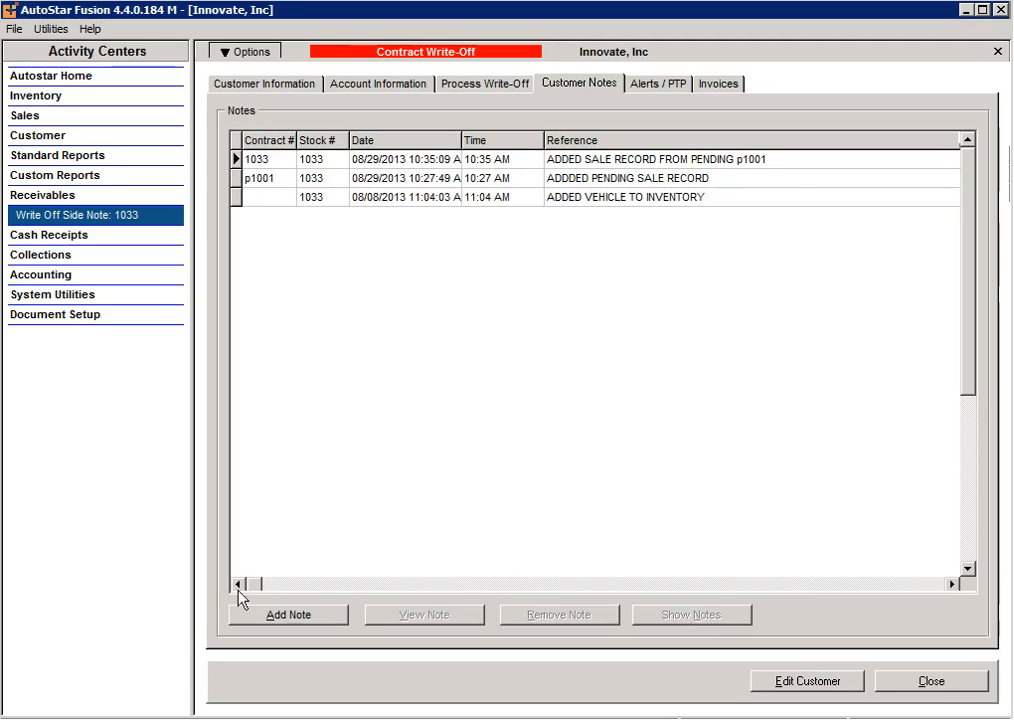
click(285, 616)
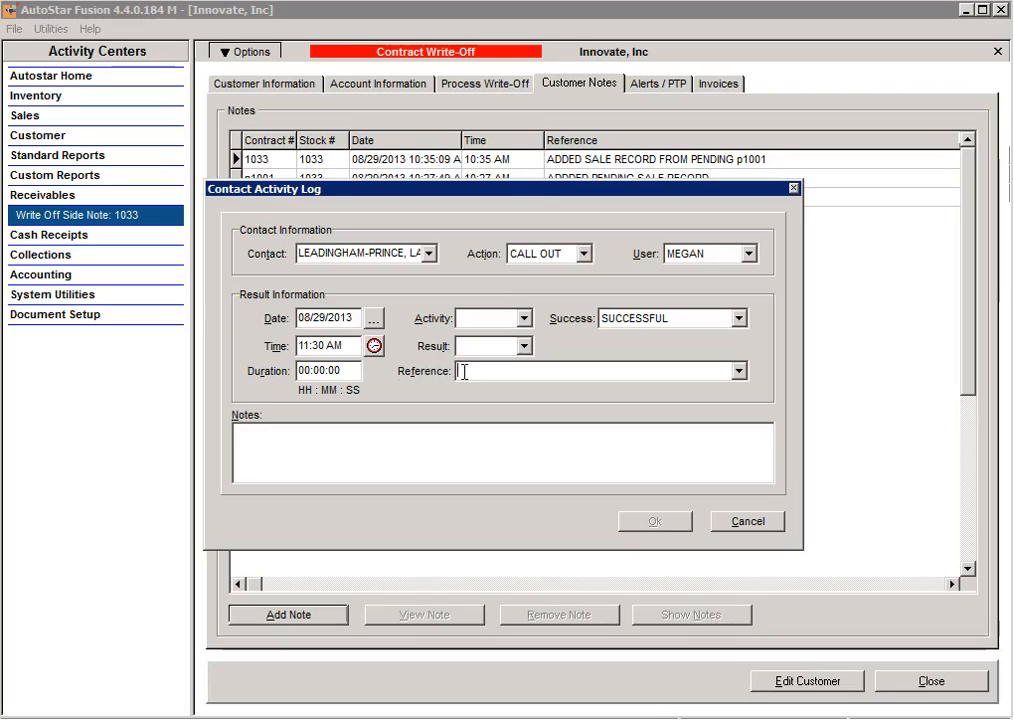
text(Writing off to )
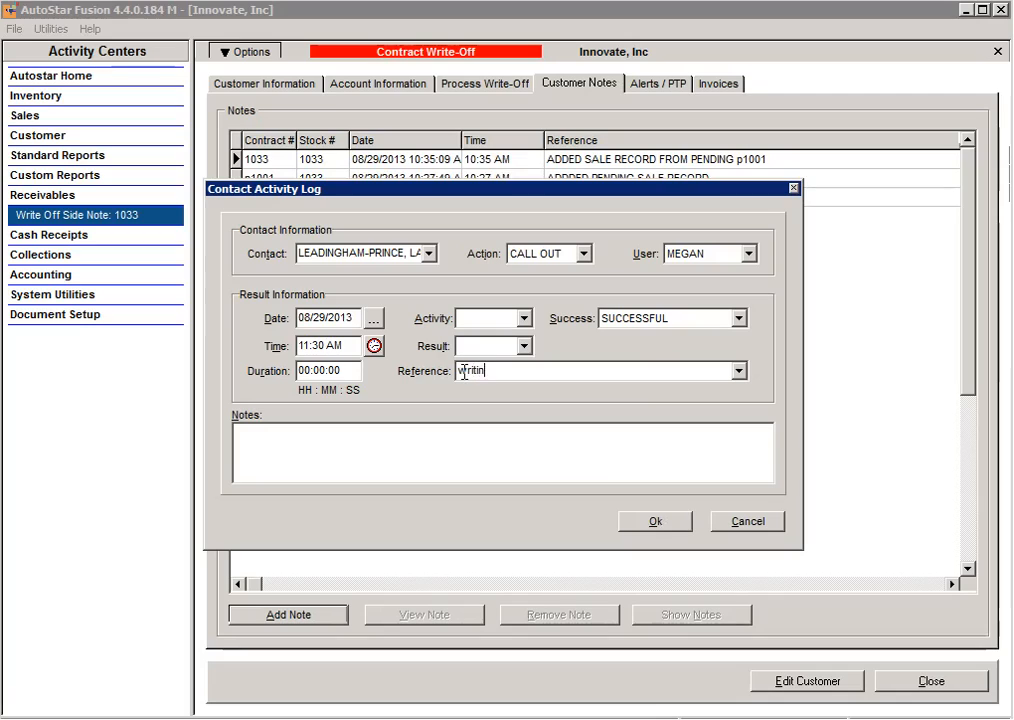
text(close balance)
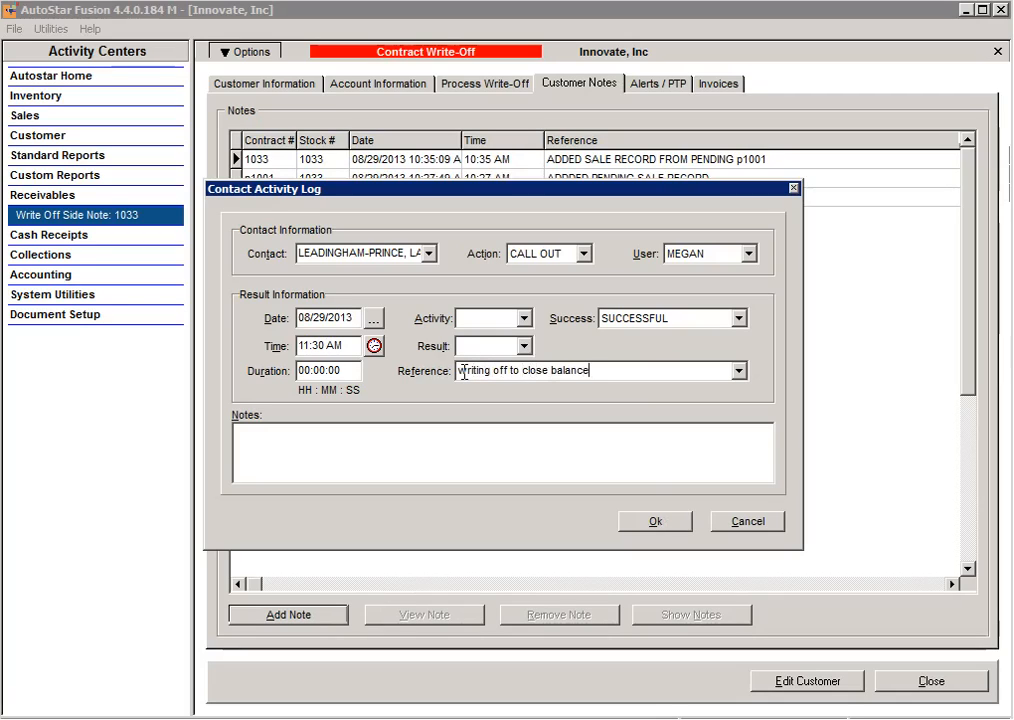
click(660, 527)
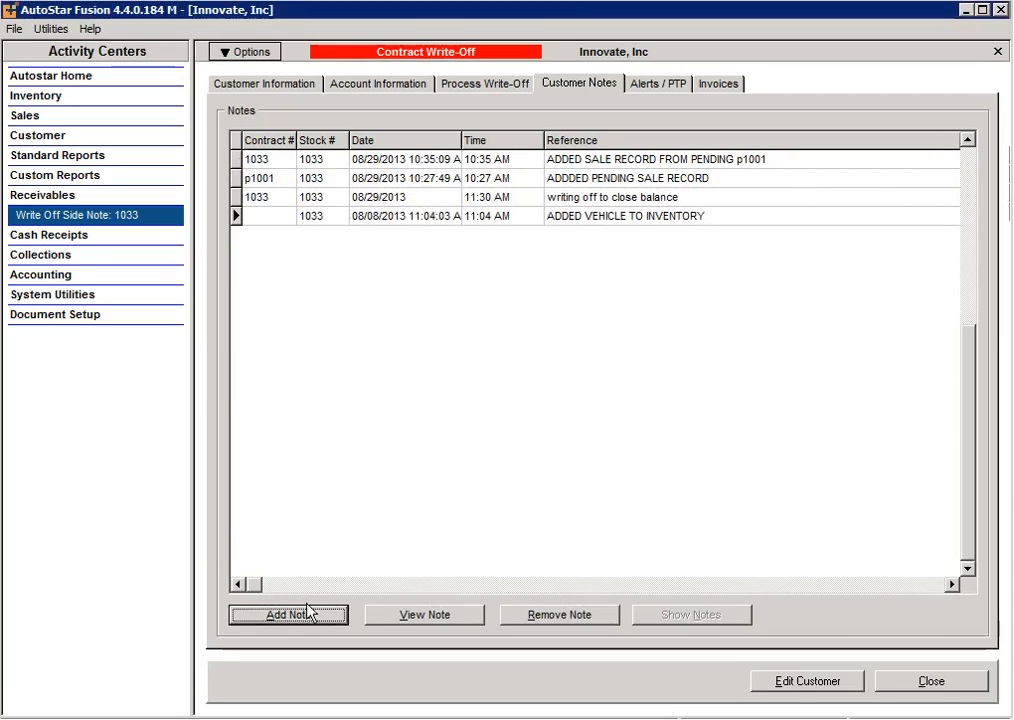
Reopen the new note to verify it, close it unchanged, and view the Alerts / PTP page.
double_click(246, 198)
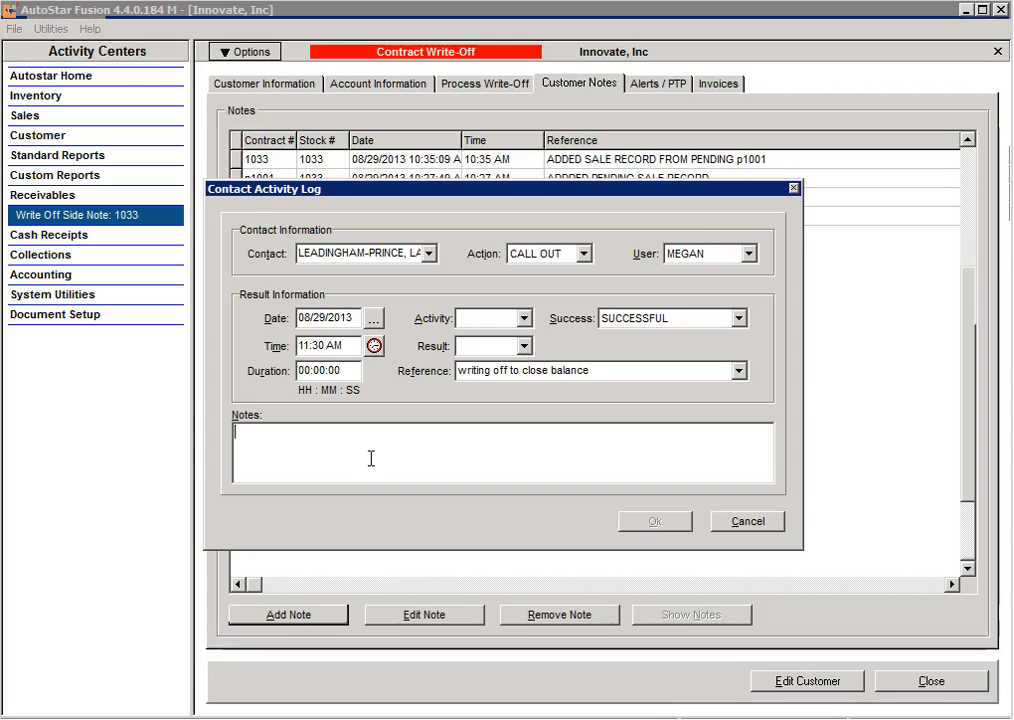
click(733, 522)
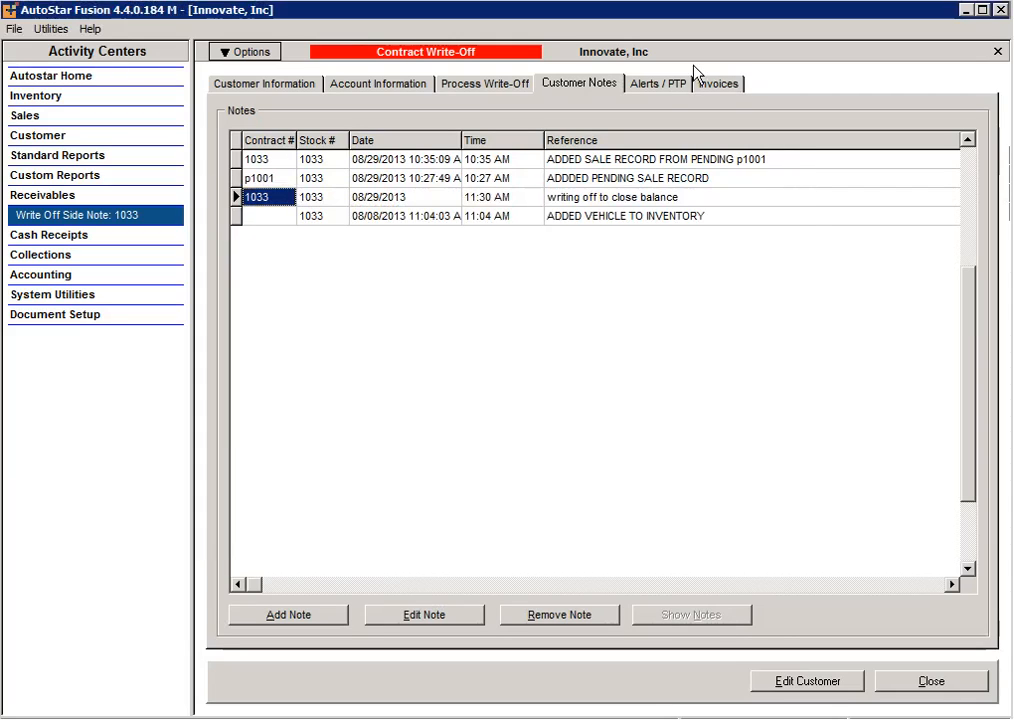
click(658, 86)
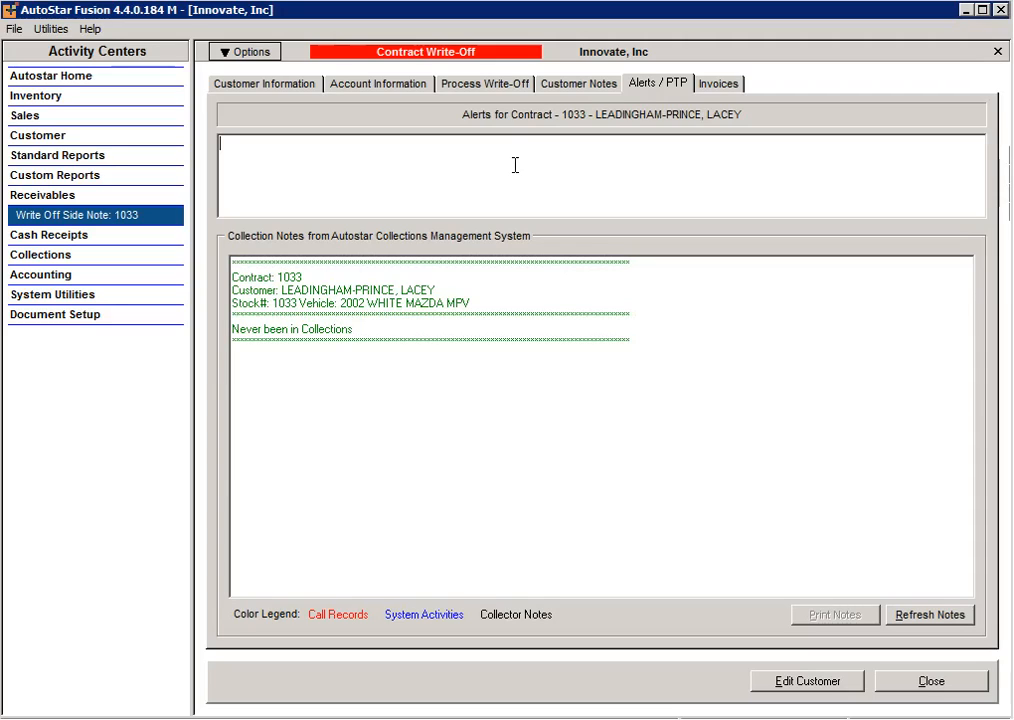
Check contract 1033's invoices due, then show the Process Write-Off form with the 500.00 balance.
click(727, 92)
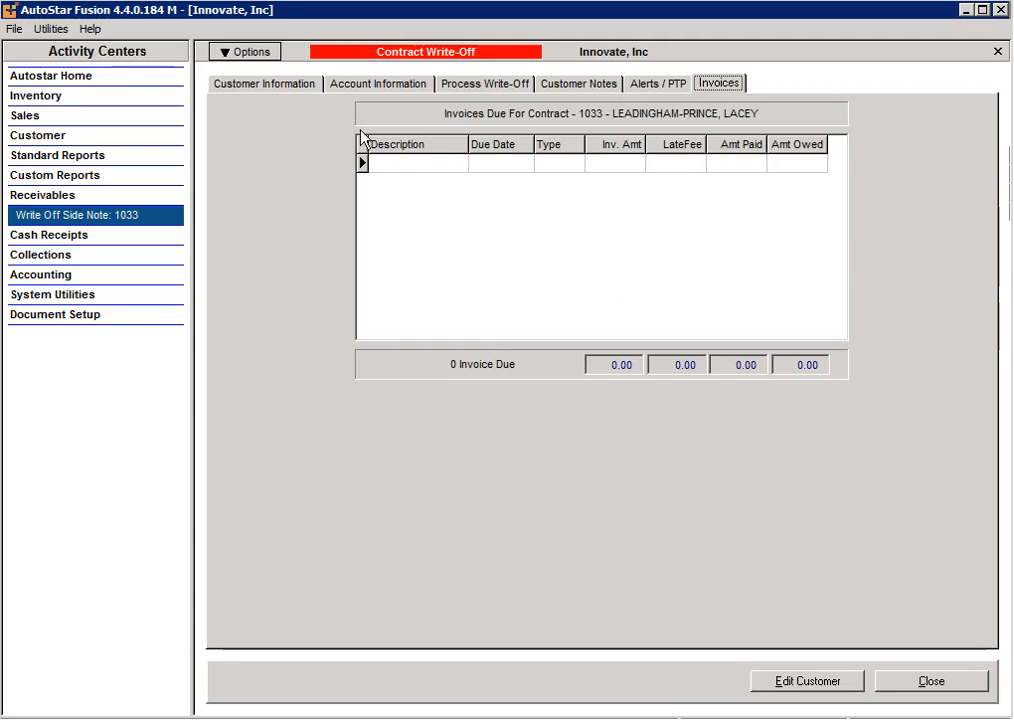
click(486, 86)
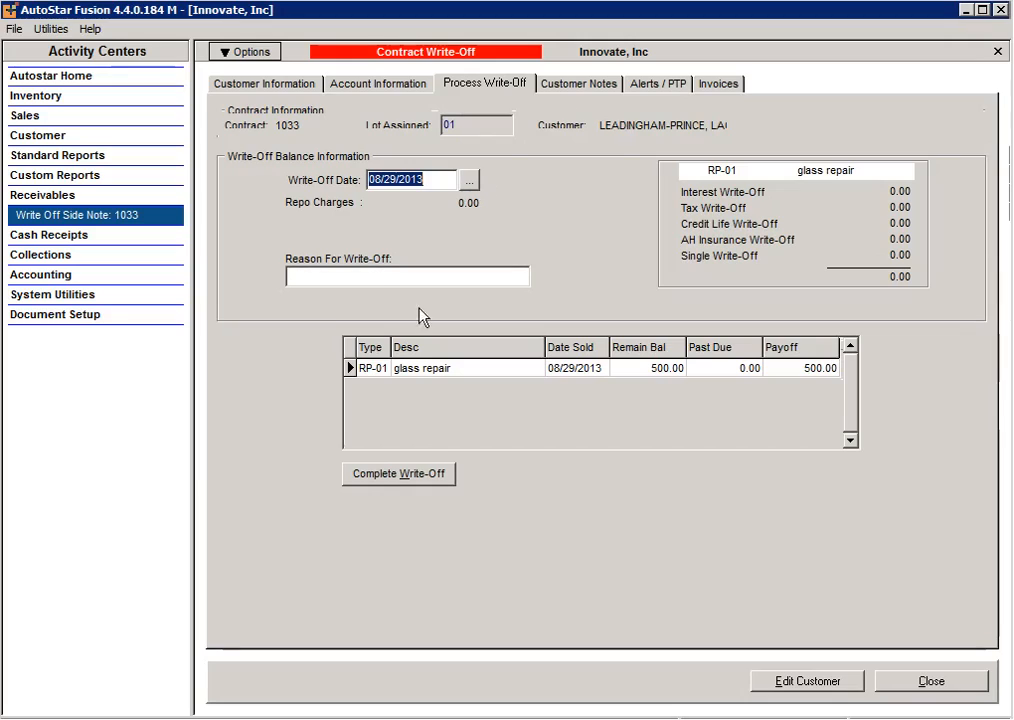
Enter reason 'repossession - write off side note balance', select the RP-01 glass repair row, and request the write-off.
click(367, 276)
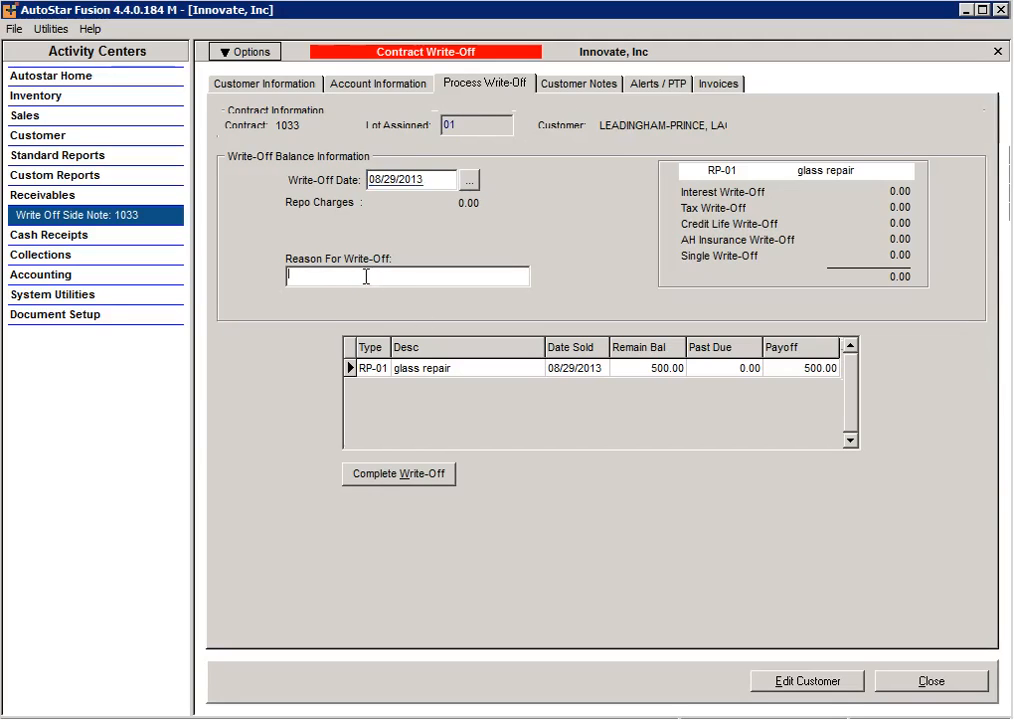
text(repossession - write off side note)
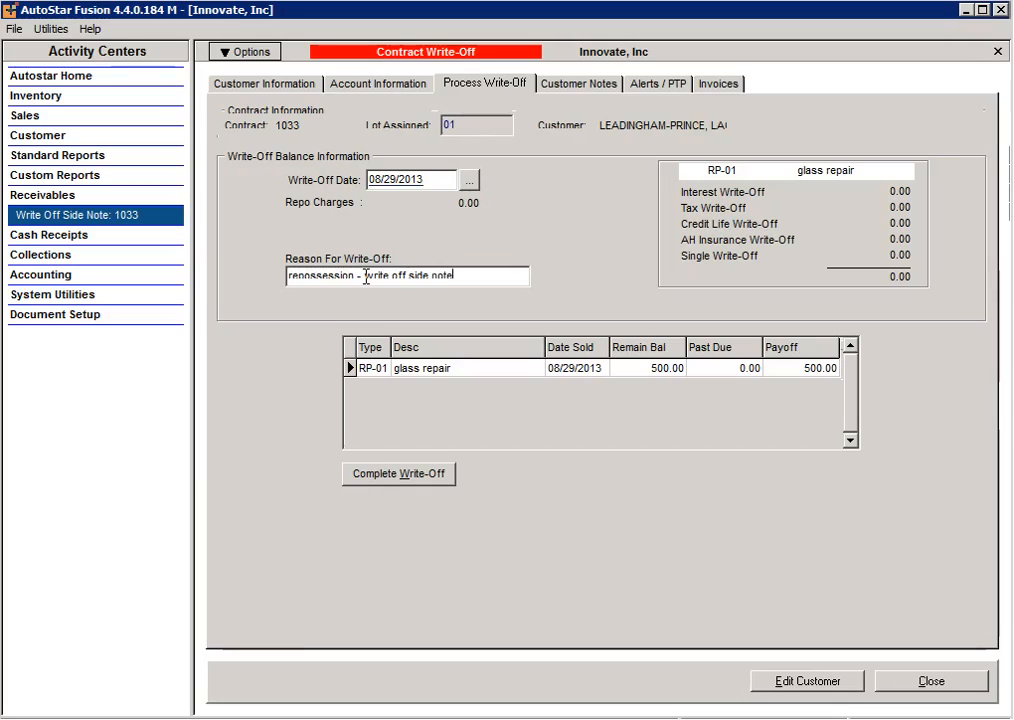
text( balance)
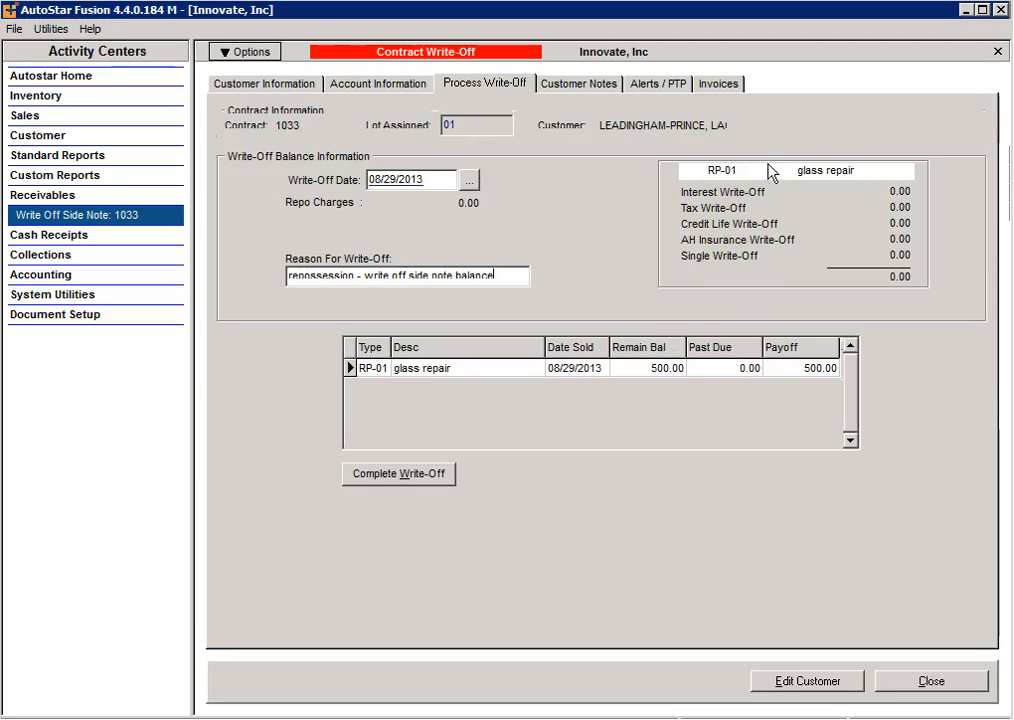
click(370, 378)
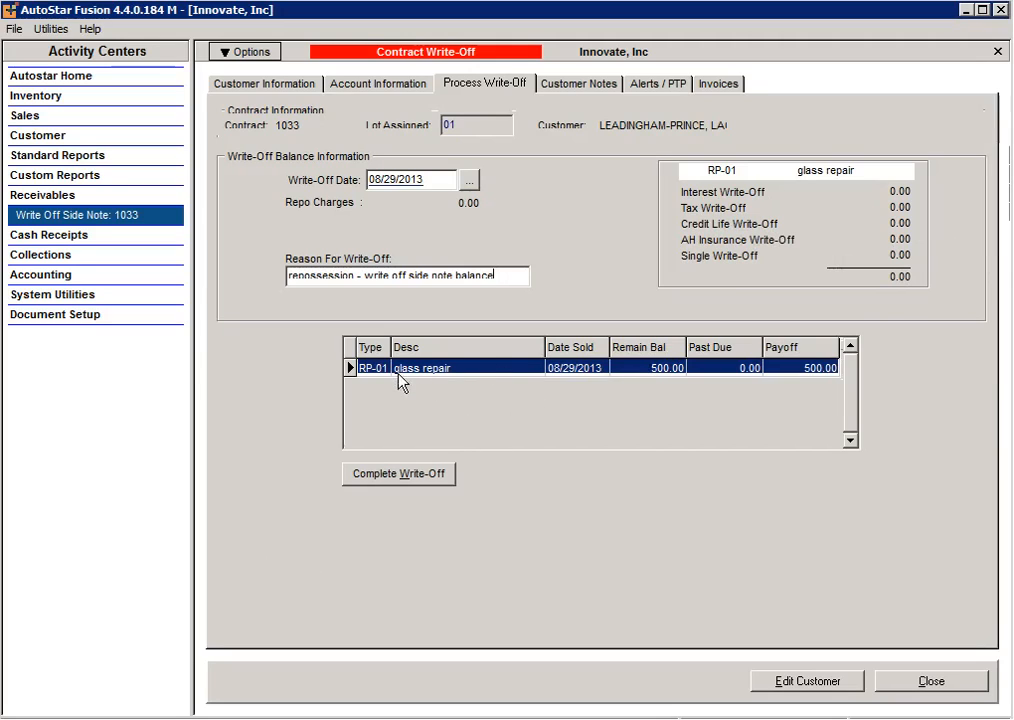
click(369, 481)
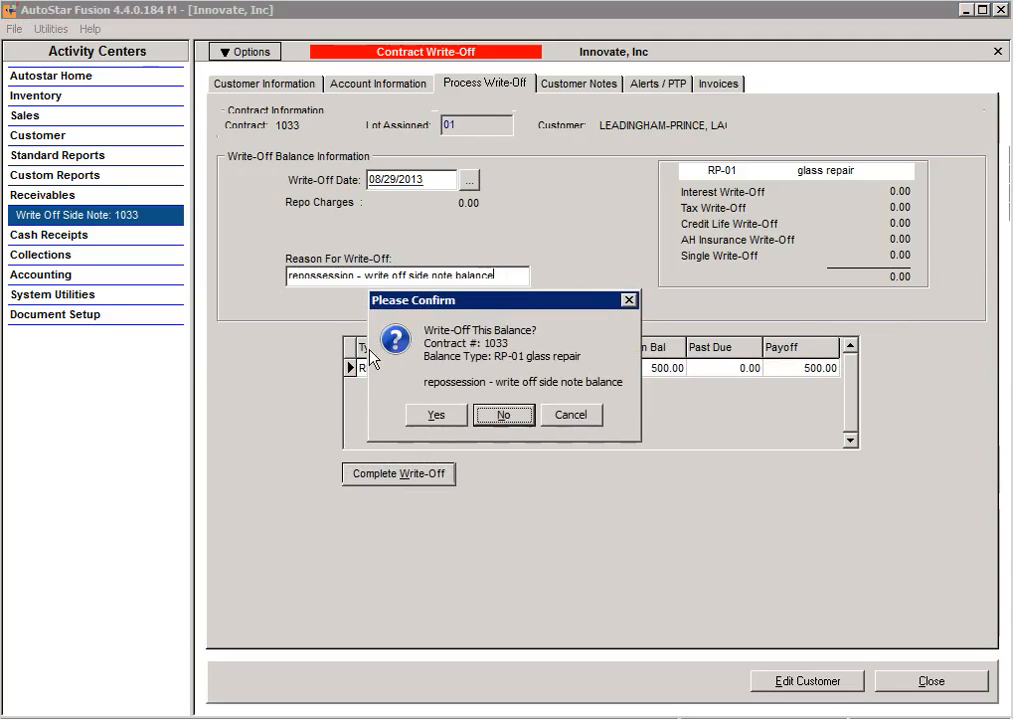
Confirm the write-off, submit the user password, and dismiss the MBAR and MBBADDEBT GLLink errors.
click(437, 418)
text(*)
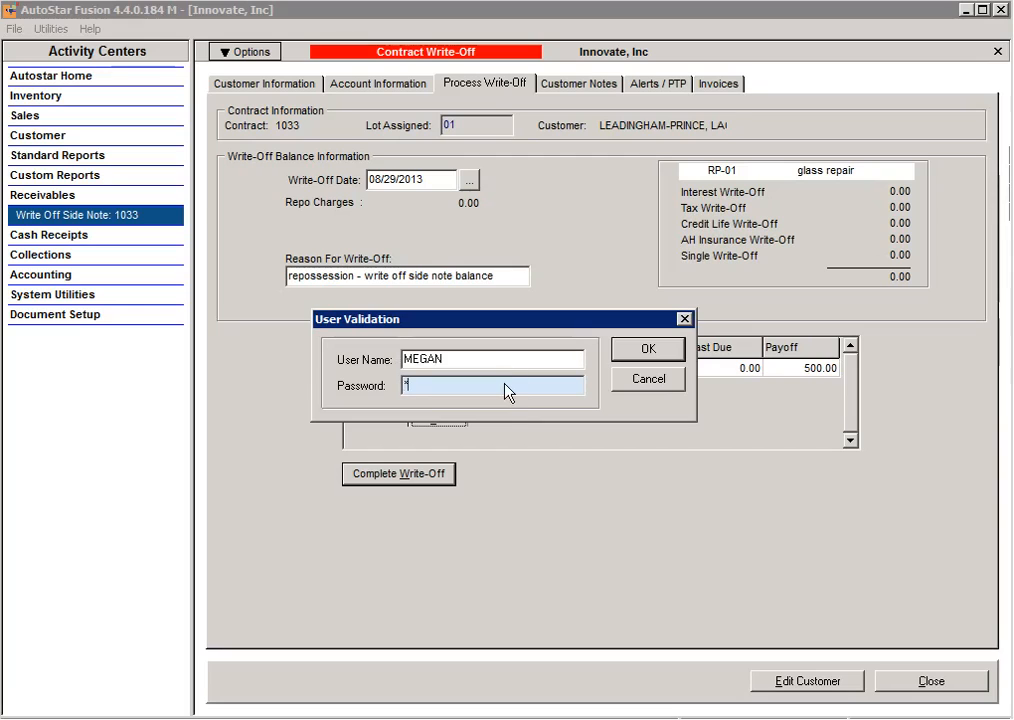
key(Return)
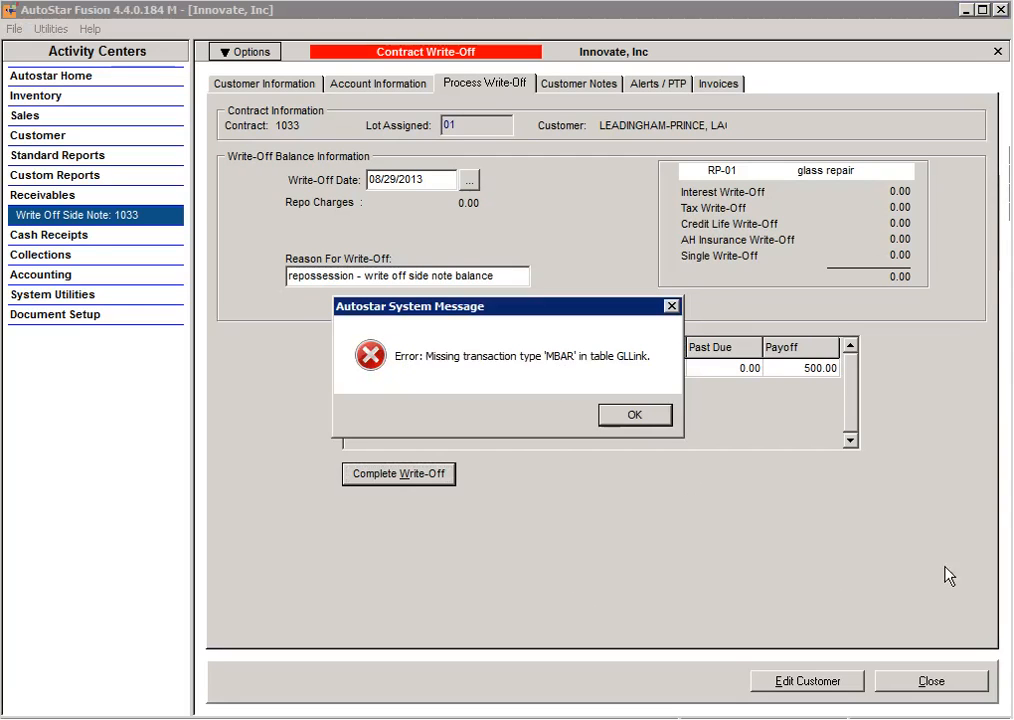
click(634, 414)
click(670, 421)
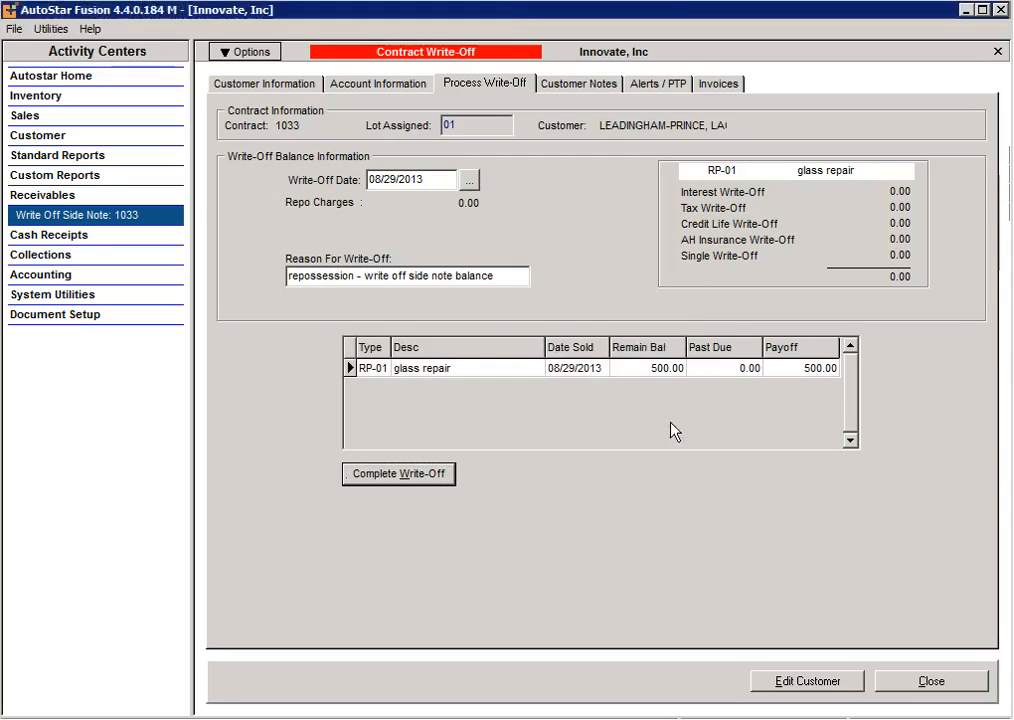
Assign account 2080-01 Shop - RO Side Note Clearing to the MBAR journal line.
double_click(333, 360)
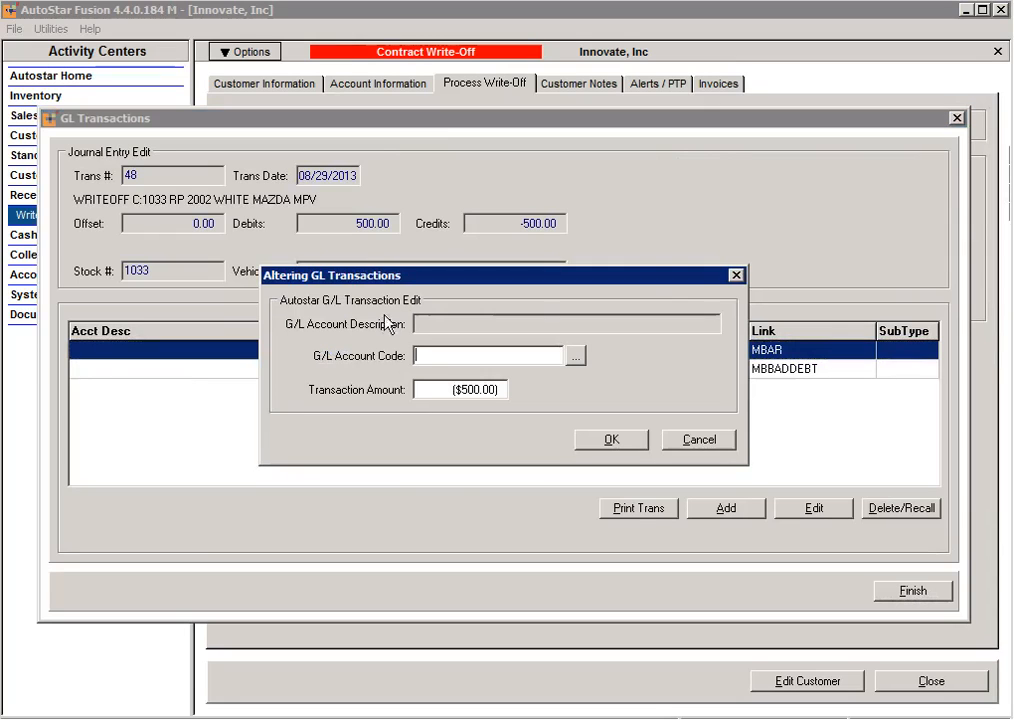
click(574, 355)
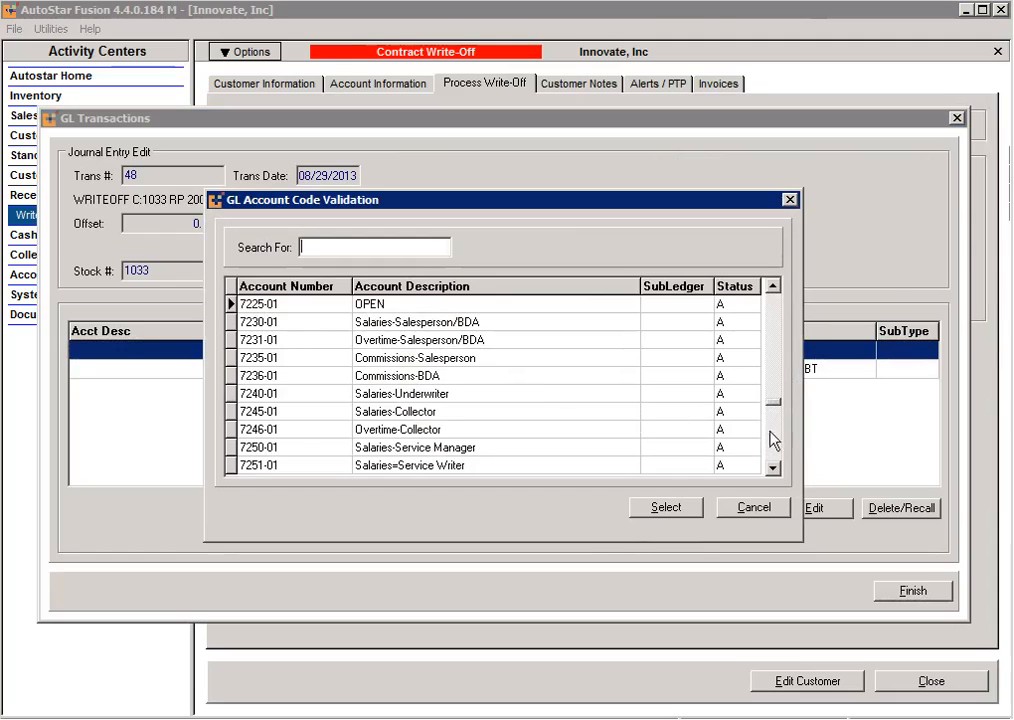
drag(774, 404, 772, 343)
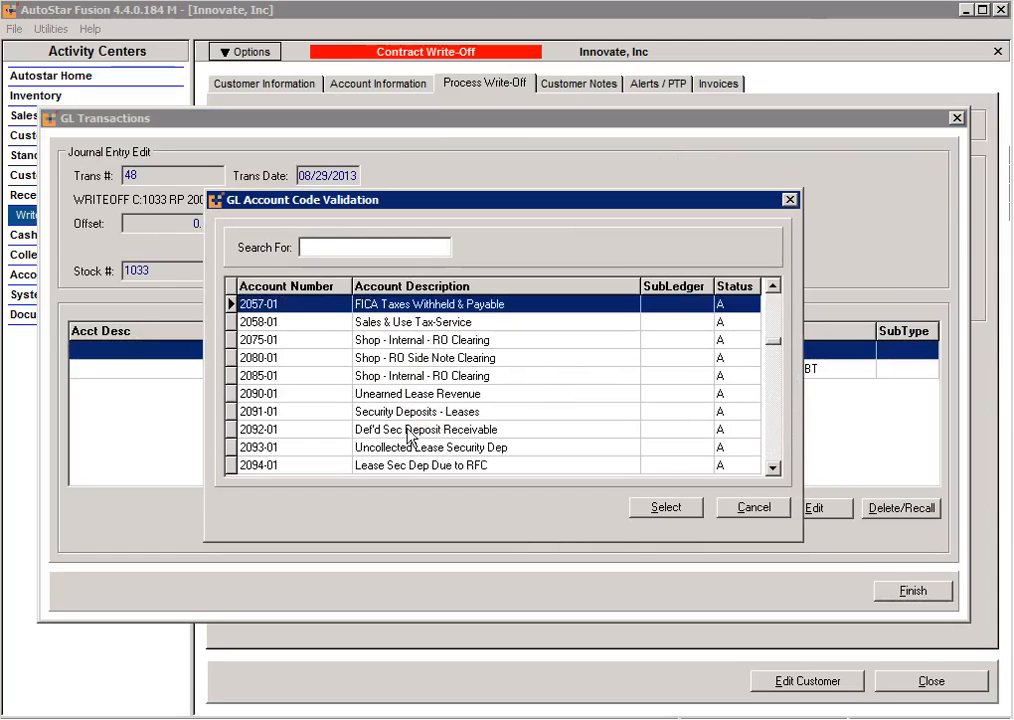
click(414, 358)
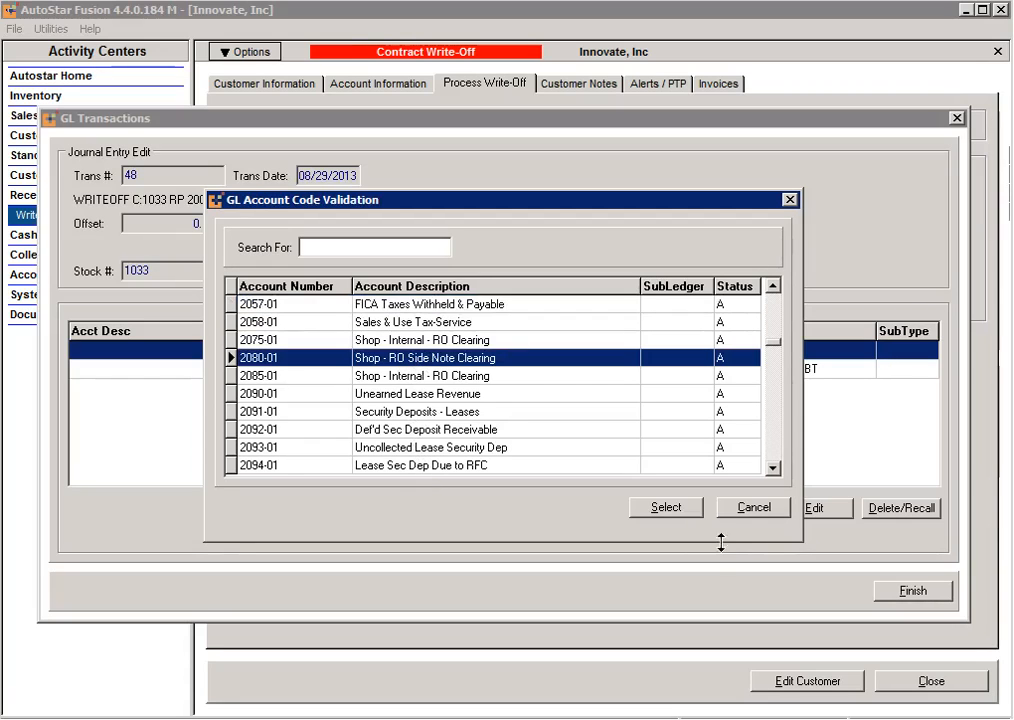
click(676, 509)
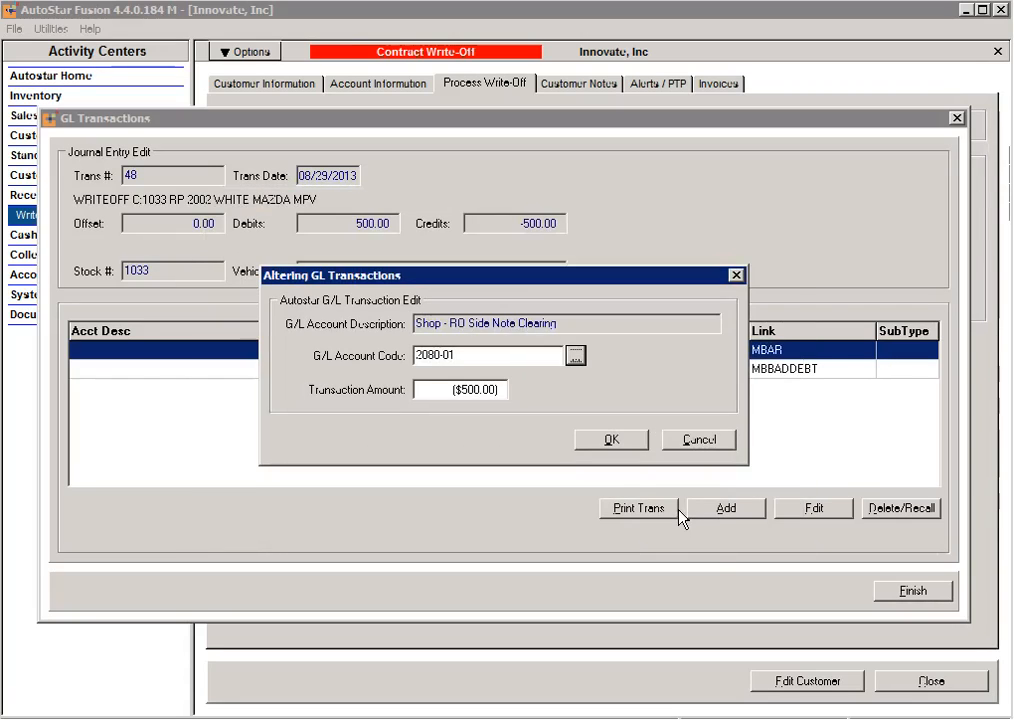
click(578, 440)
Assign 7920-01 Gain/Loss of Sale of Assets to the MBBADDEBT line and finish the entry.
double_click(340, 370)
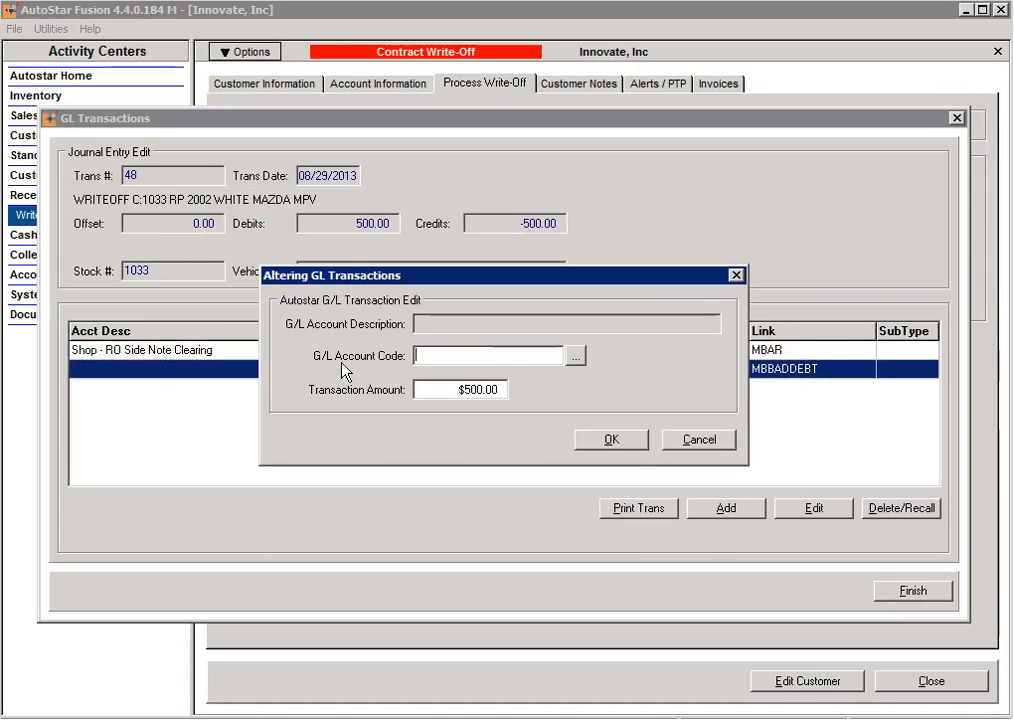
click(576, 356)
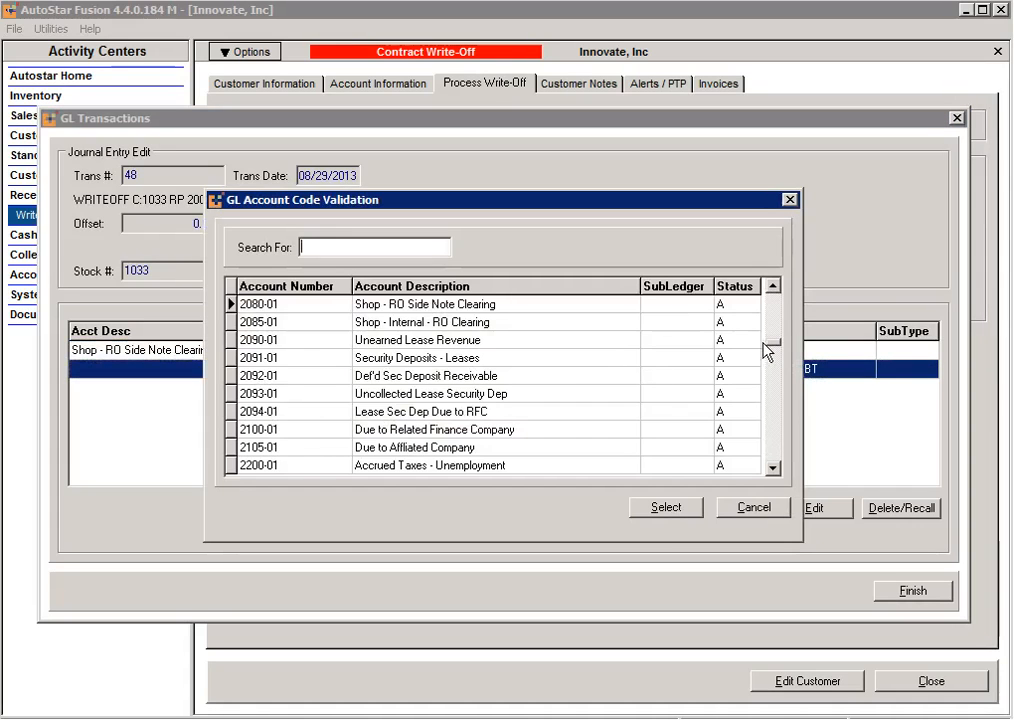
drag(774, 342, 773, 430)
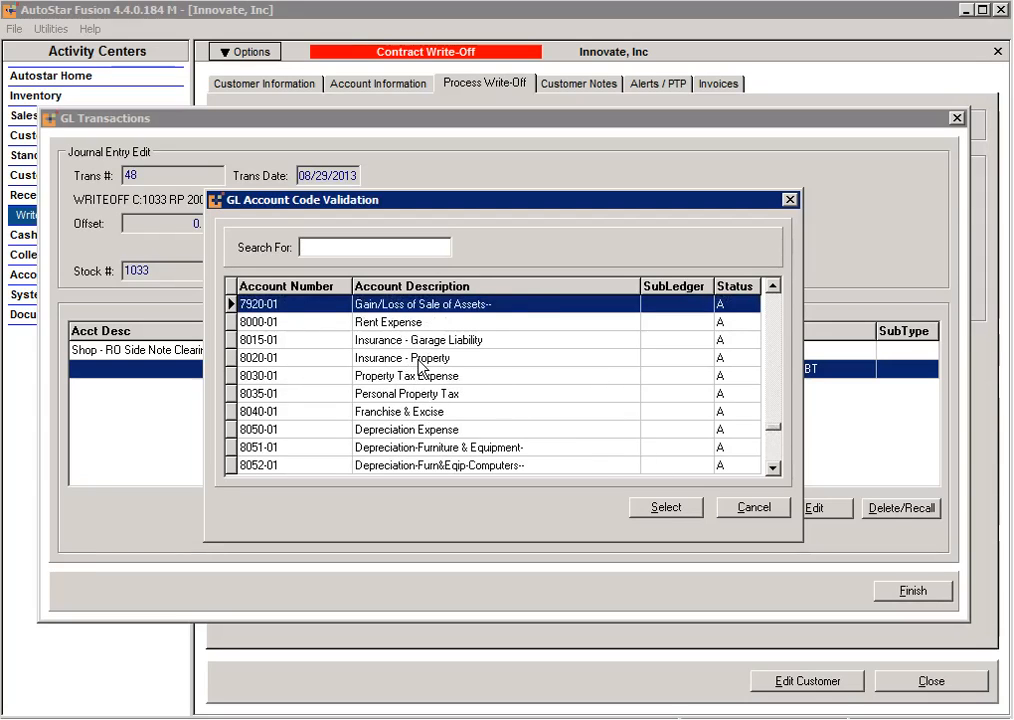
click(663, 507)
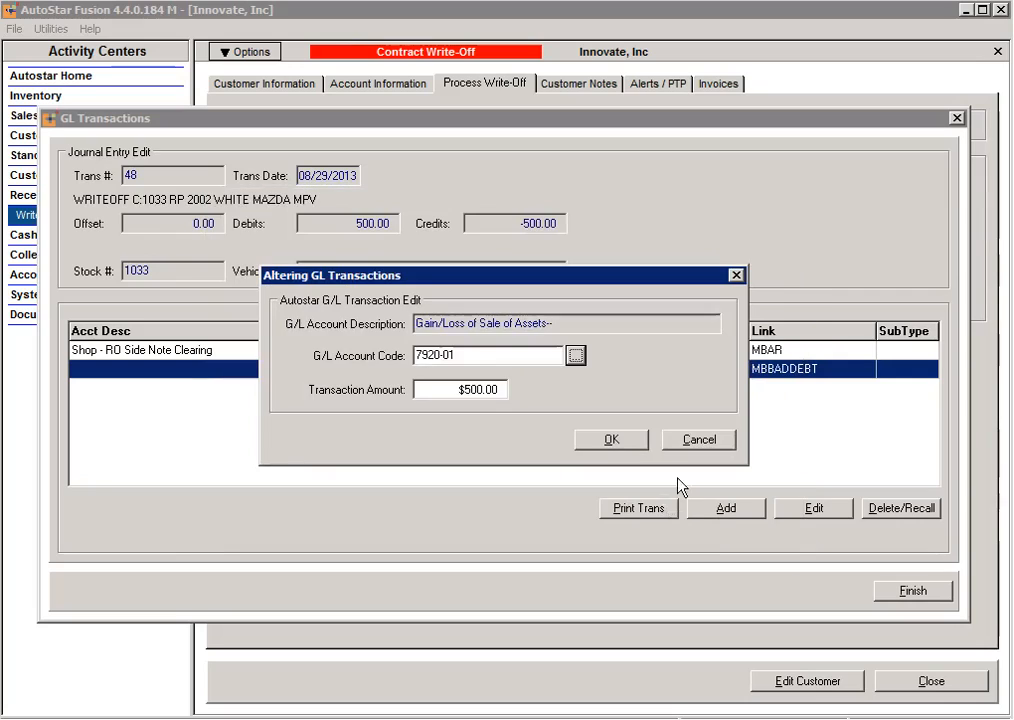
click(614, 441)
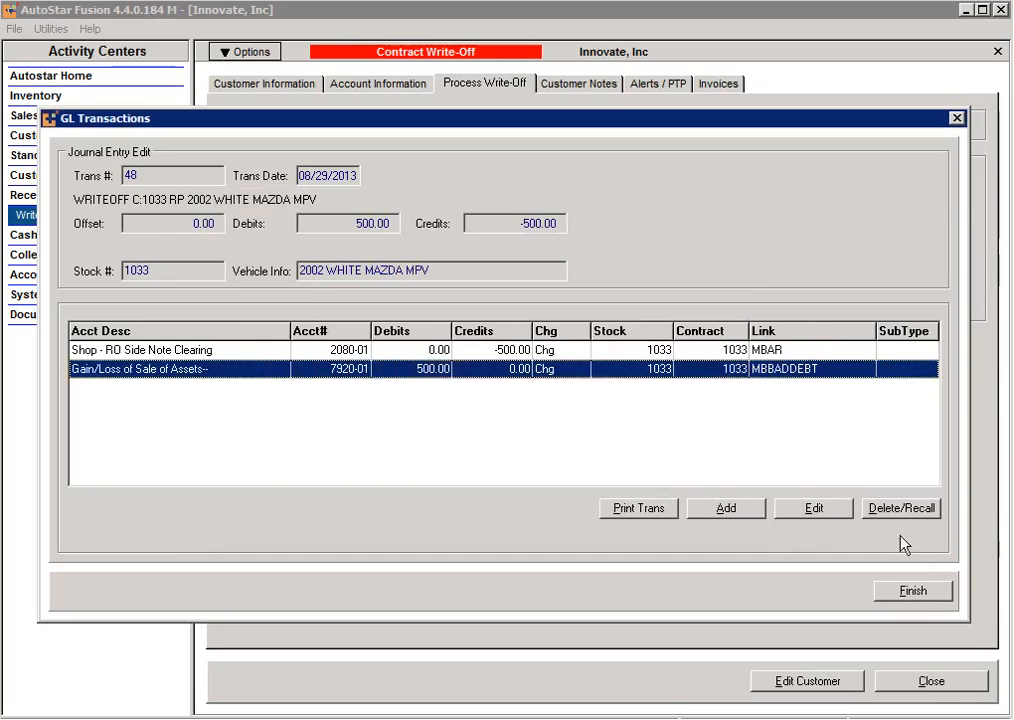
click(912, 591)
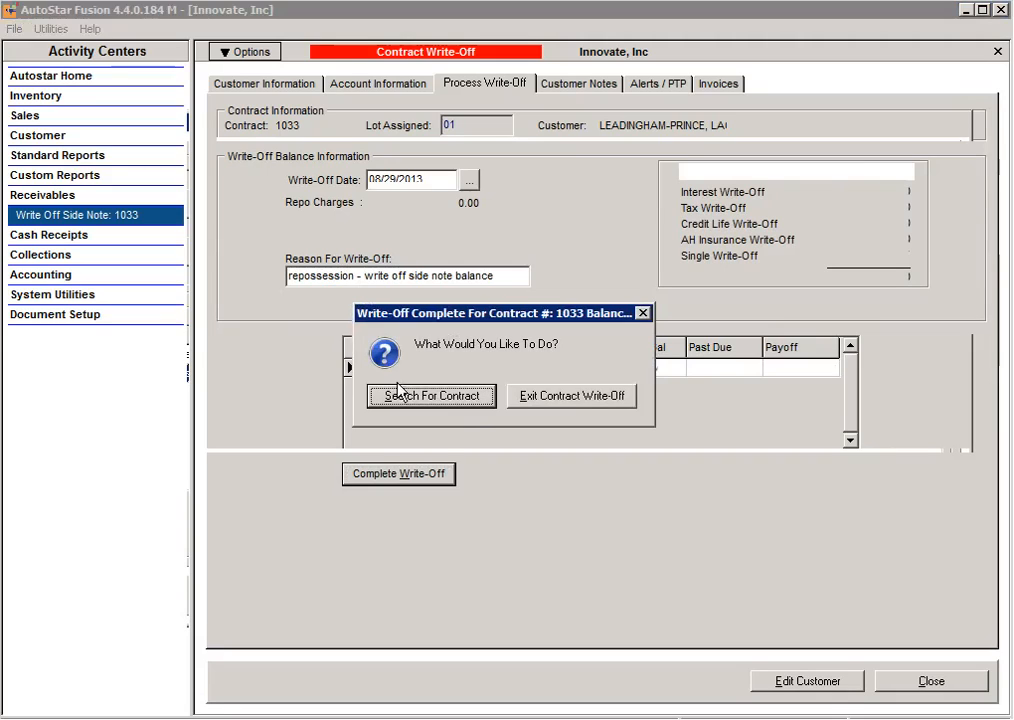
Exit the completed contract write-off back to the Receivables activity center.
click(598, 405)
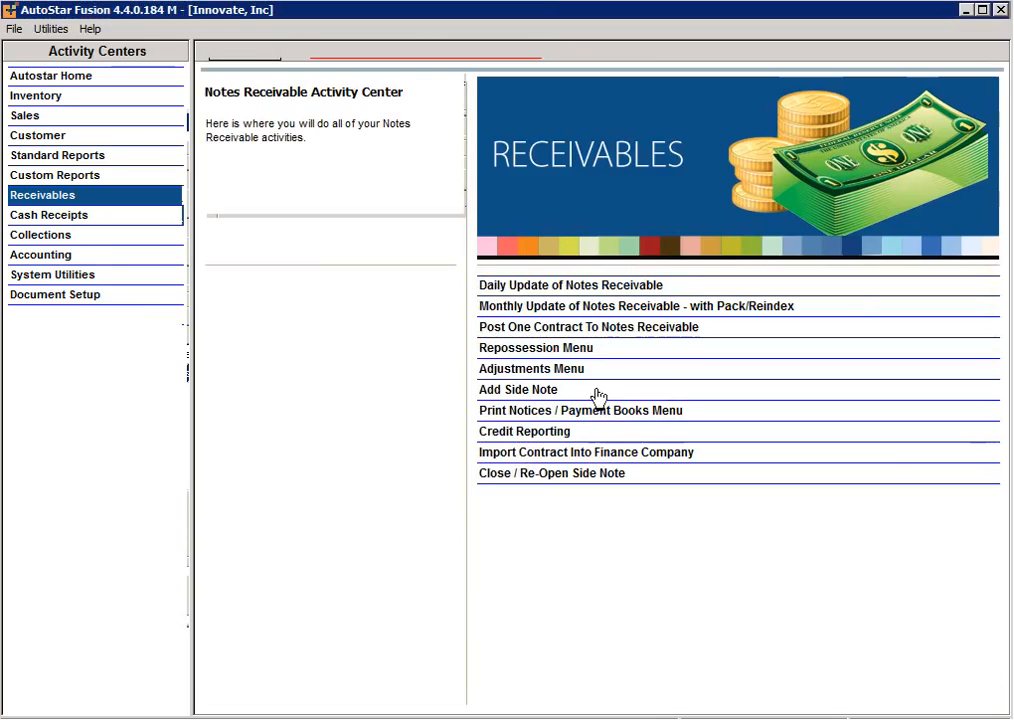